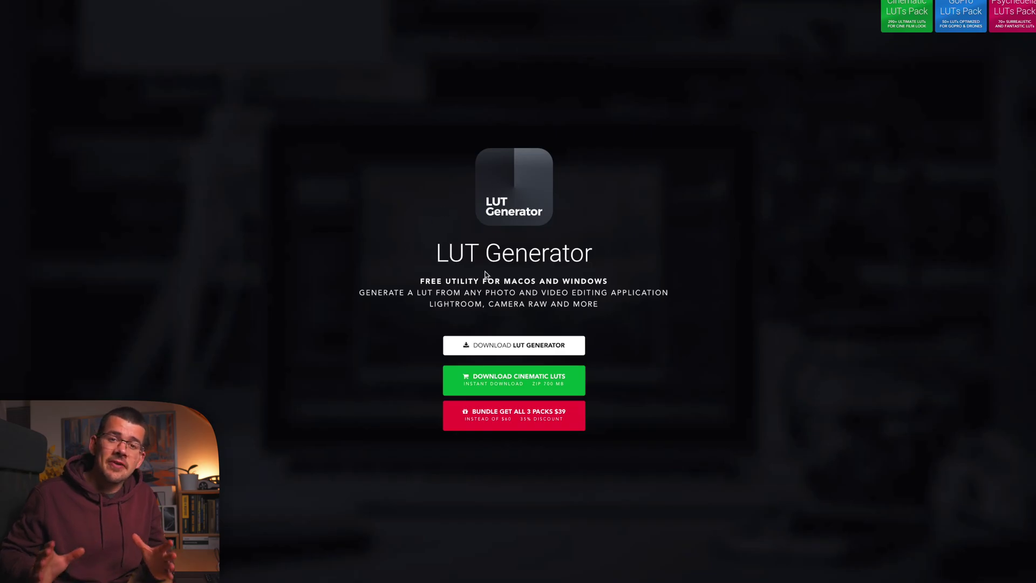
# Step: Scroll the IWLTBAP LUT Generator page past the tutorials down to the download button
pyautogui.scroll(-10, 675, 318)
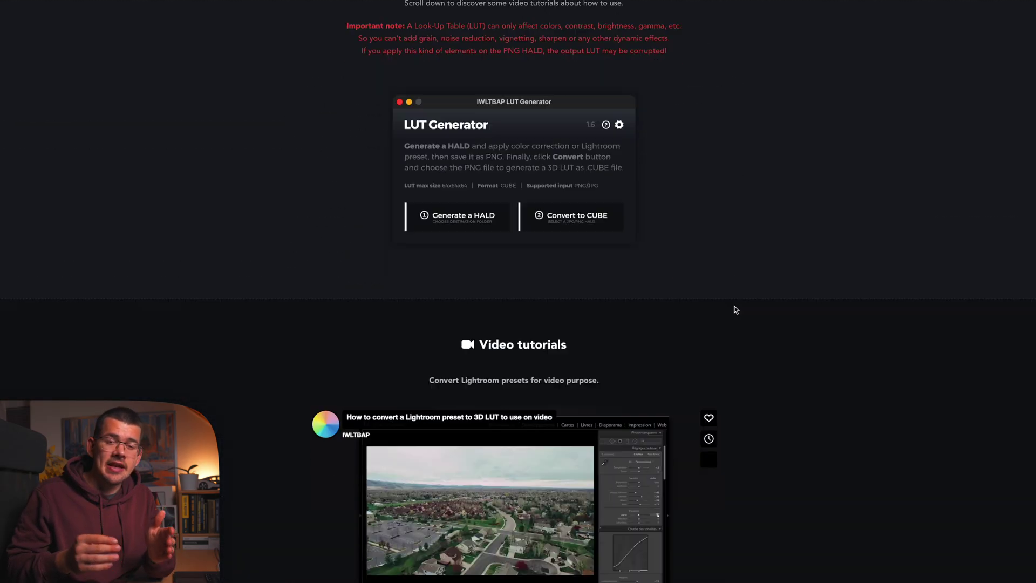
pyautogui.scroll(-20, 734, 309)
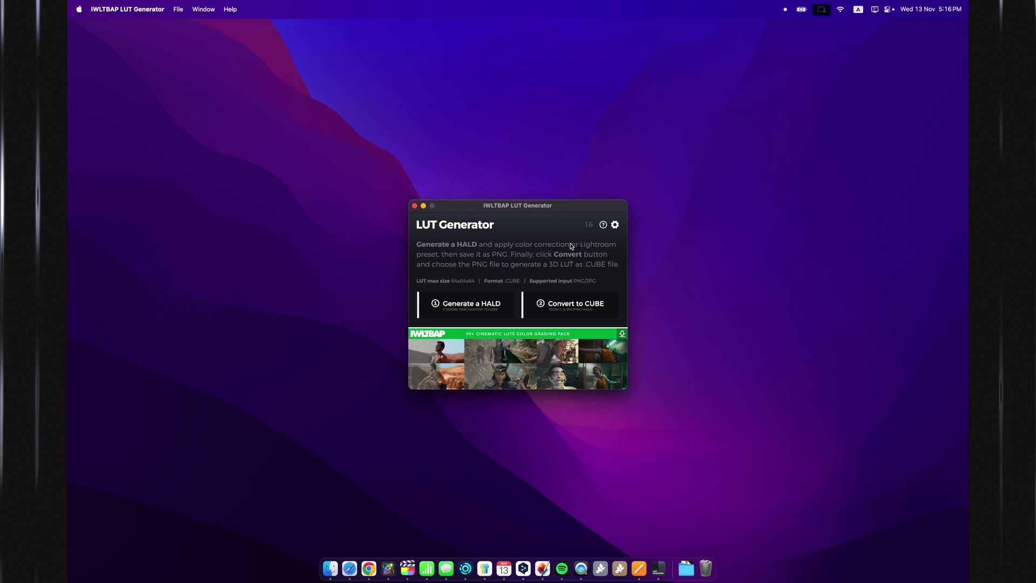
# Step: Confirm the LUT Generator's HALD size is 3D LUT 64 (.cube) in its settings
pyautogui.click(614, 224)
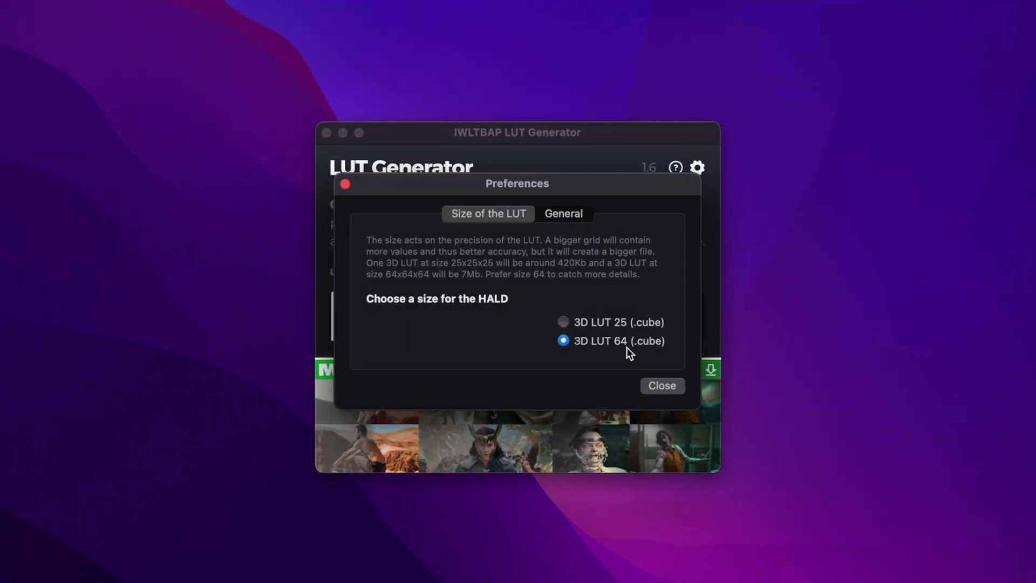
pyautogui.click(662, 387)
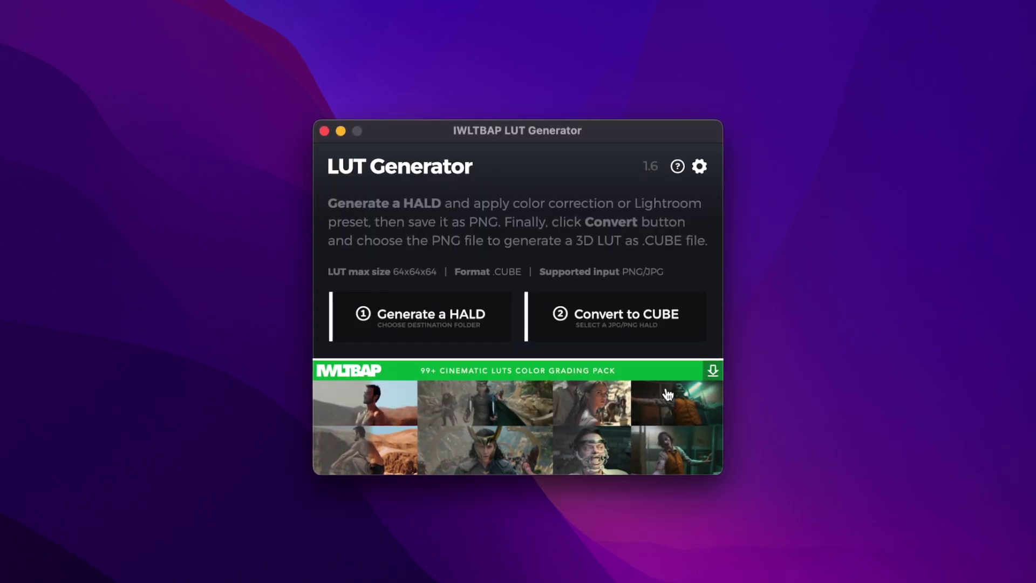
# Step: Generate a neutral HALD image, Neutral-512.png, on the Desktop and dismiss the Done alert
pyautogui.click(423, 324)
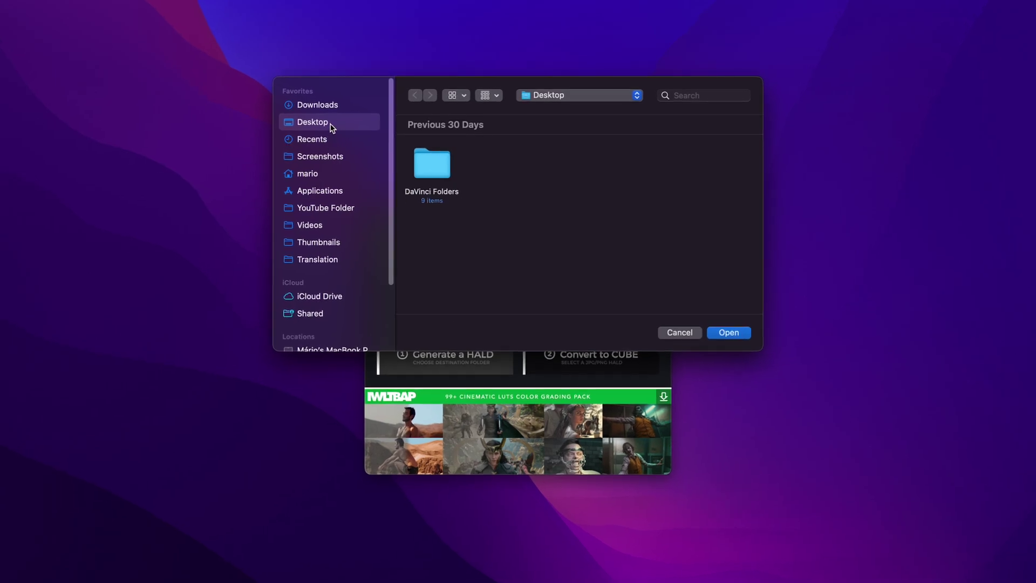
pyautogui.click(728, 332)
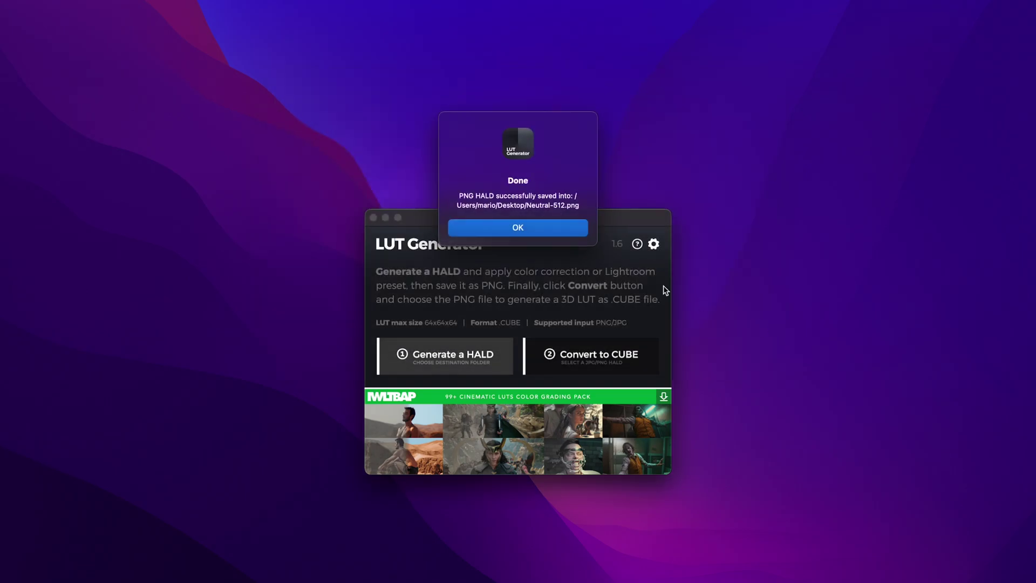
pyautogui.click(518, 224)
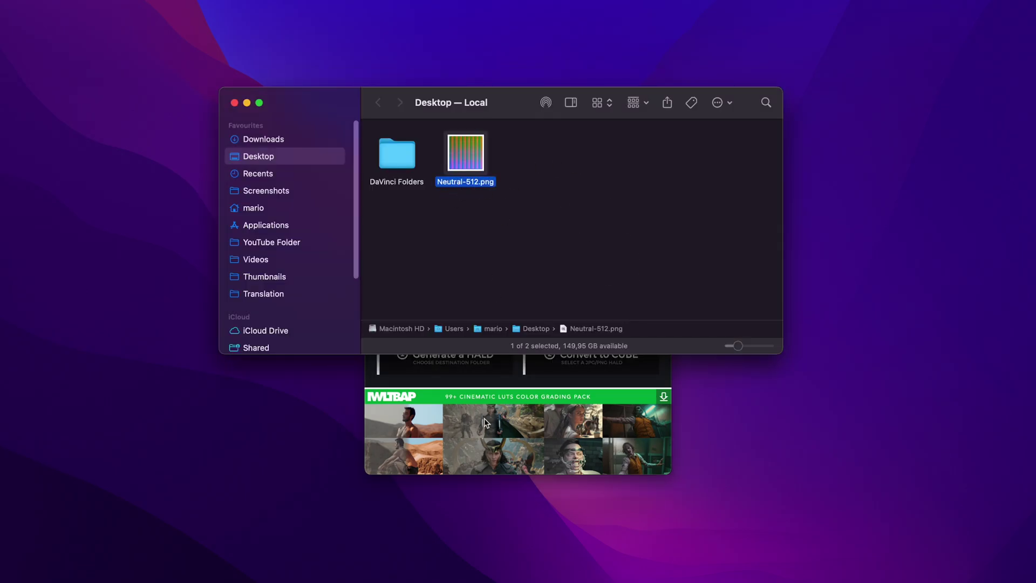
pyautogui.hotkey('alt', 'space')
# Step: Launch DaVinci Resolve and create Timeline 1 with a custom 512 x 512 resolution
pyautogui.write('davi')
pyautogui.press('Return')
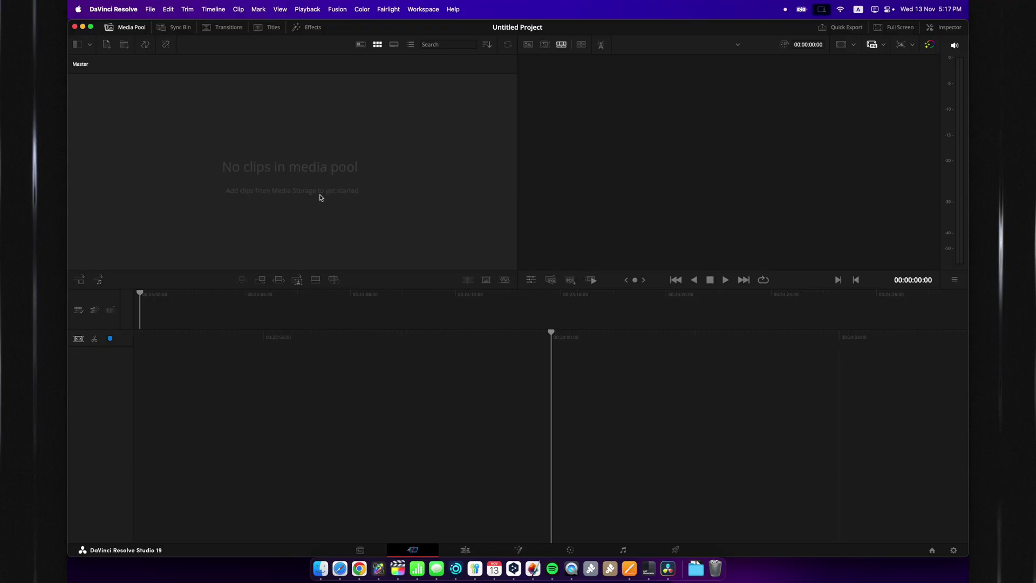
pyautogui.rightClick(318, 194)
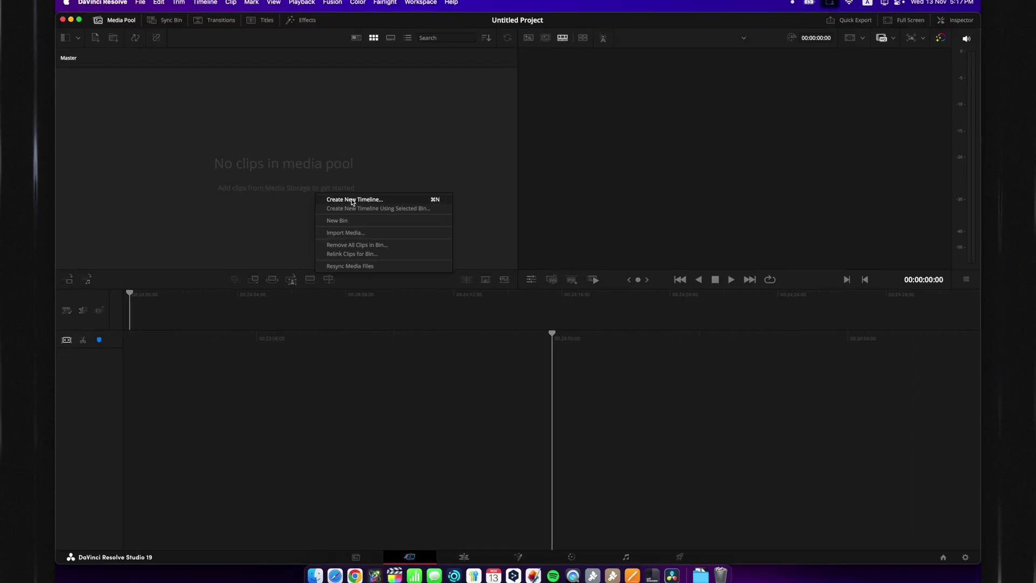
pyautogui.click(352, 200)
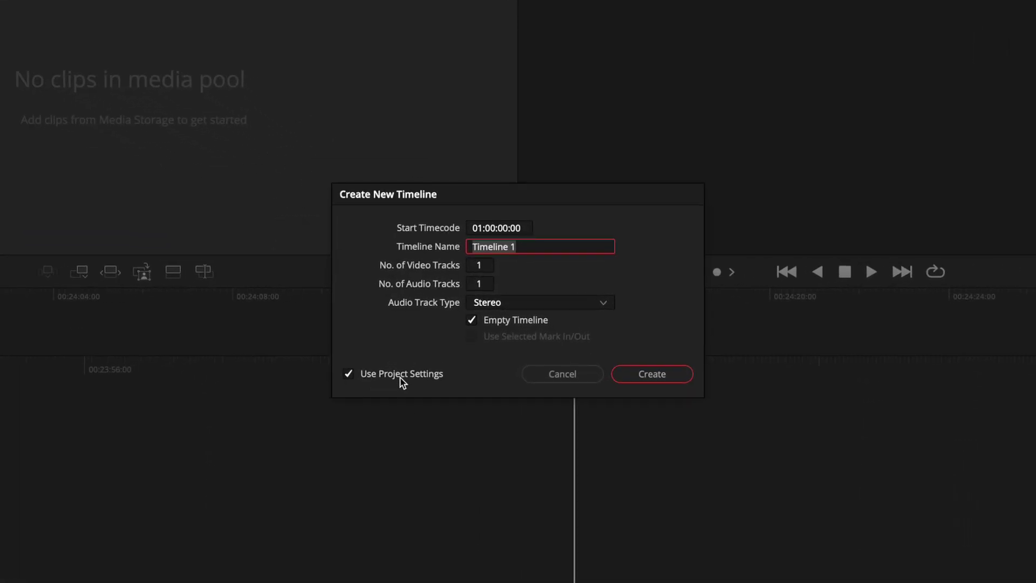
pyautogui.click(401, 374)
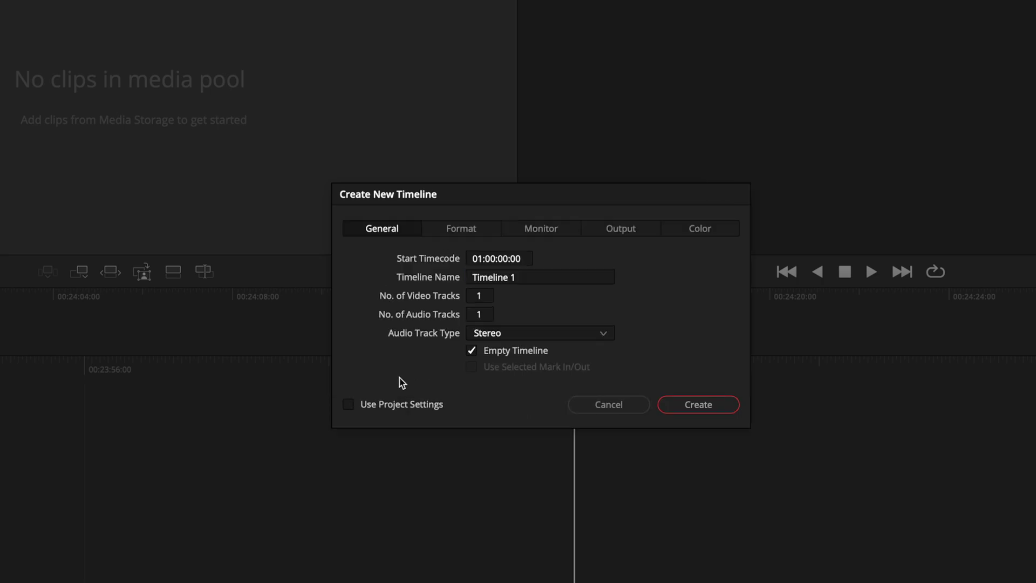
pyautogui.click(477, 231)
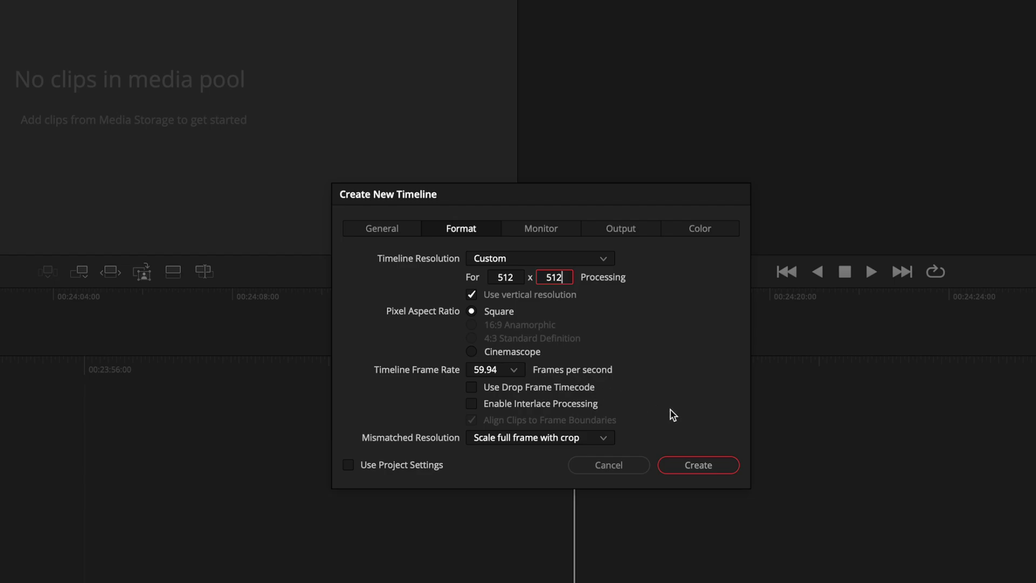
pyautogui.click(693, 464)
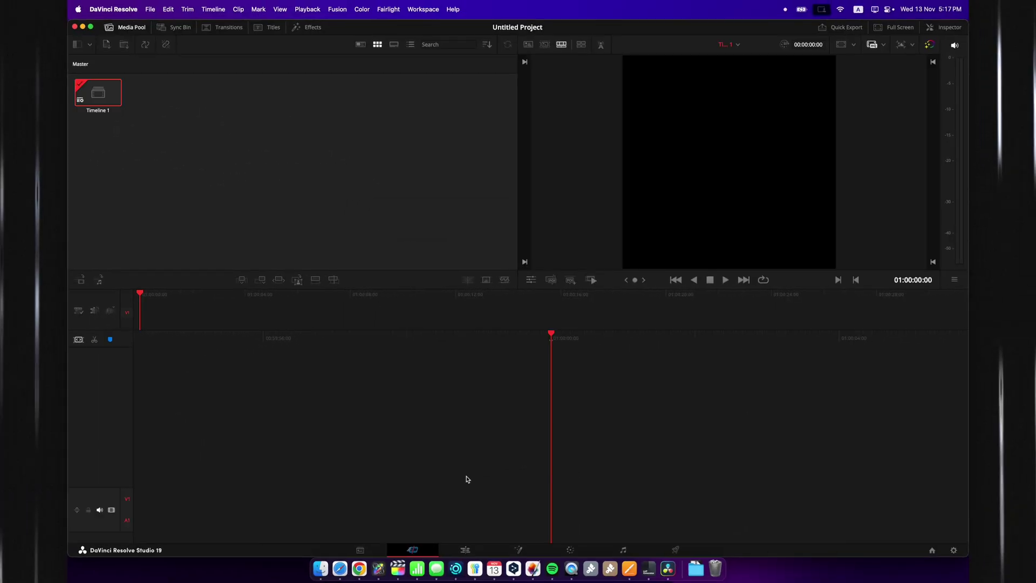
# Step: On the Edit page, drag Neutral-512.png from the Desktop onto Video 1 and select the clip
pyautogui.click(462, 550)
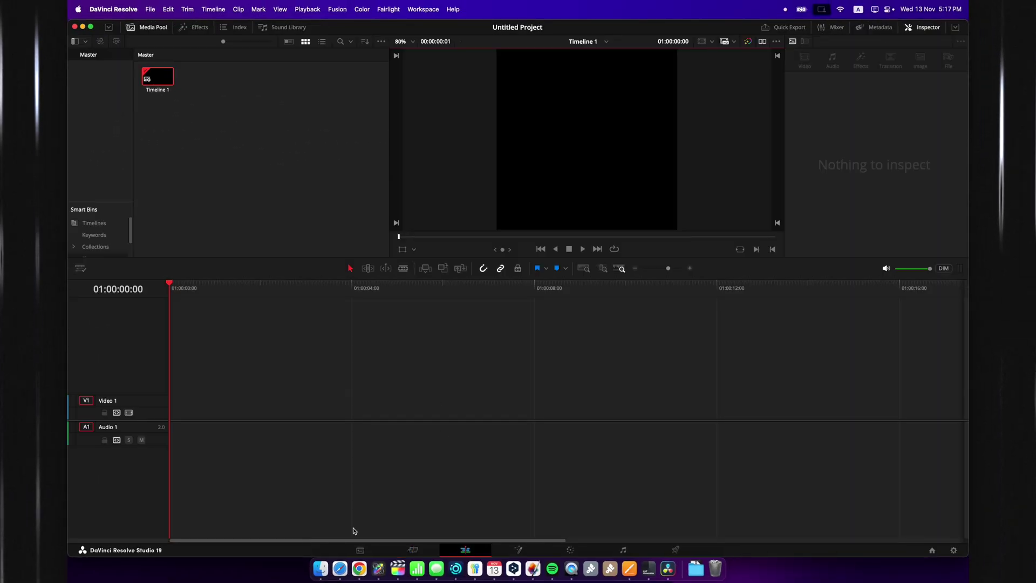
pyautogui.click(320, 568)
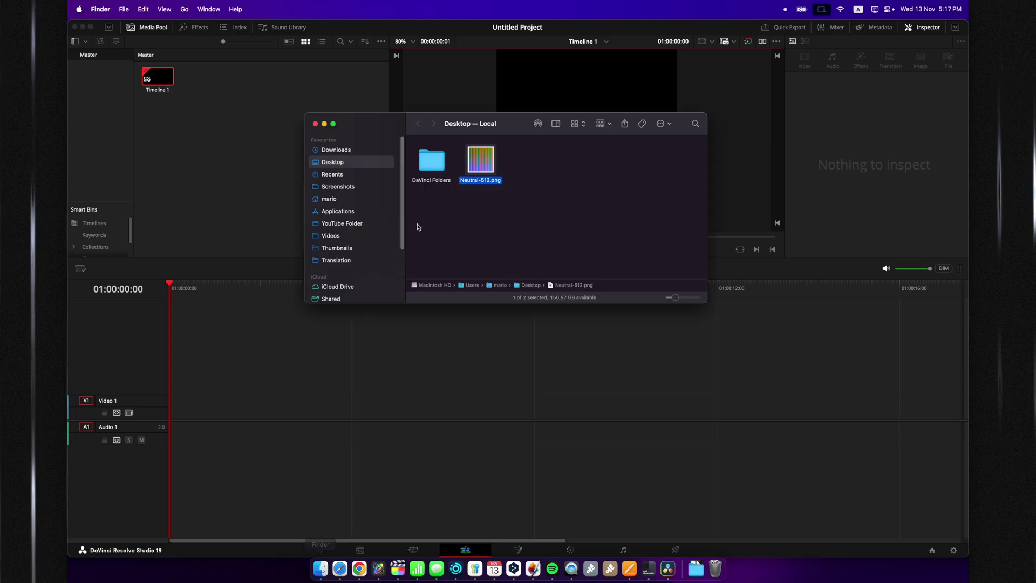
pyautogui.moveTo(480, 159); pyautogui.dragTo(172, 412)
pyautogui.click(243, 411)
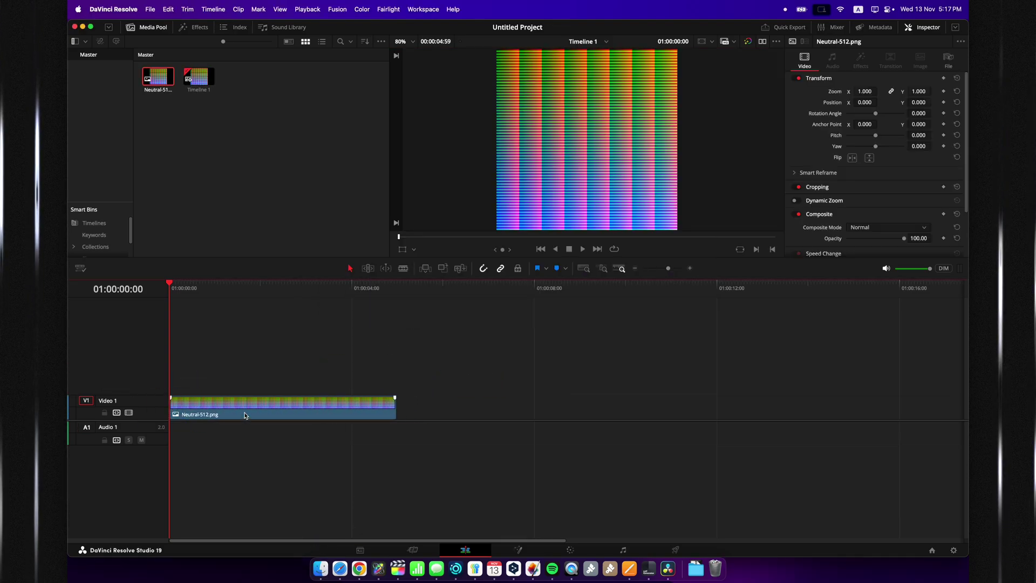
# Step: On the Color page, apply the Sony still's grade from PowerGrade 1 to the HALD clip
pyautogui.click(583, 550)
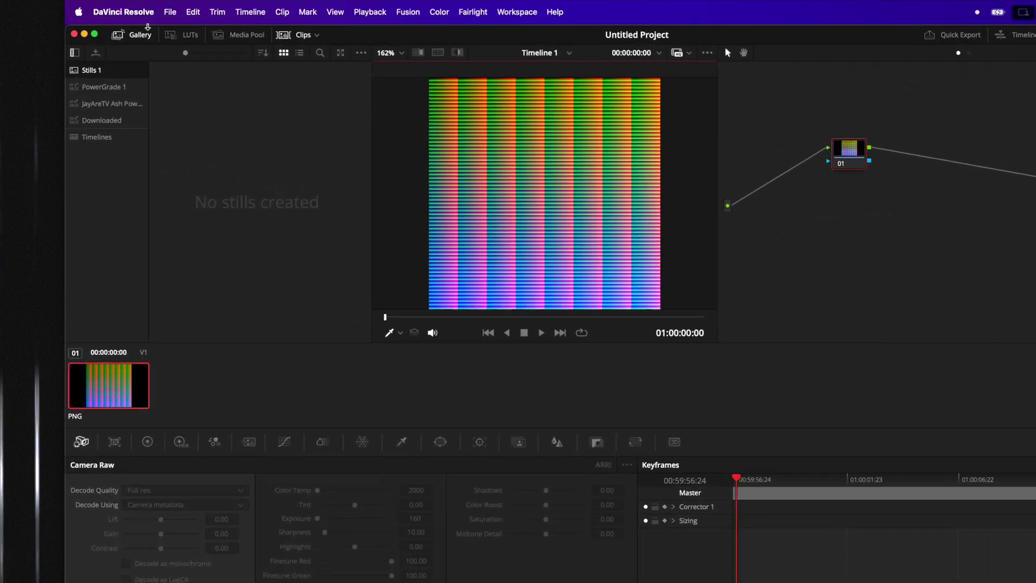
pyautogui.click(107, 106)
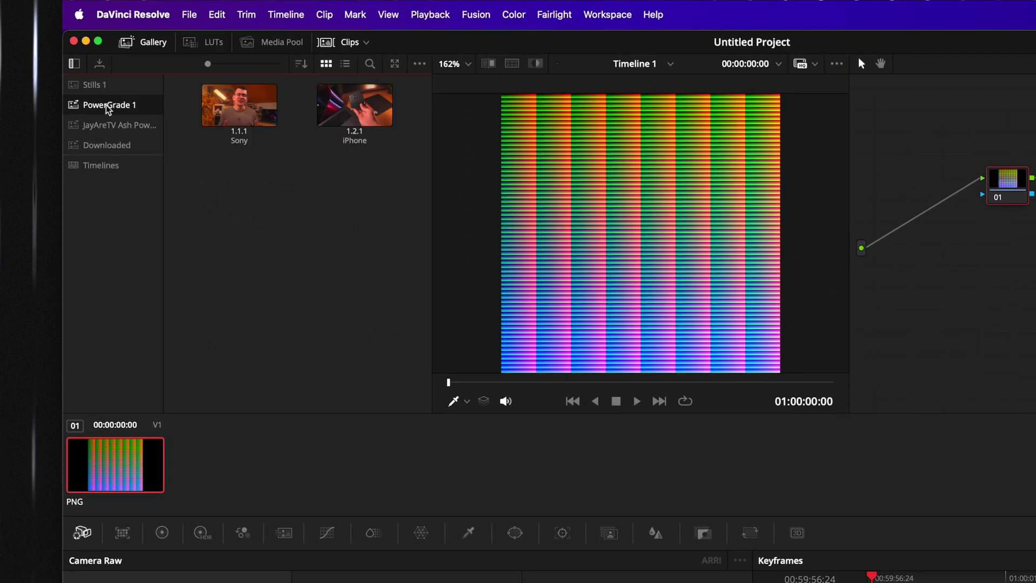
pyautogui.moveTo(239, 106); pyautogui.dragTo(695, 223)
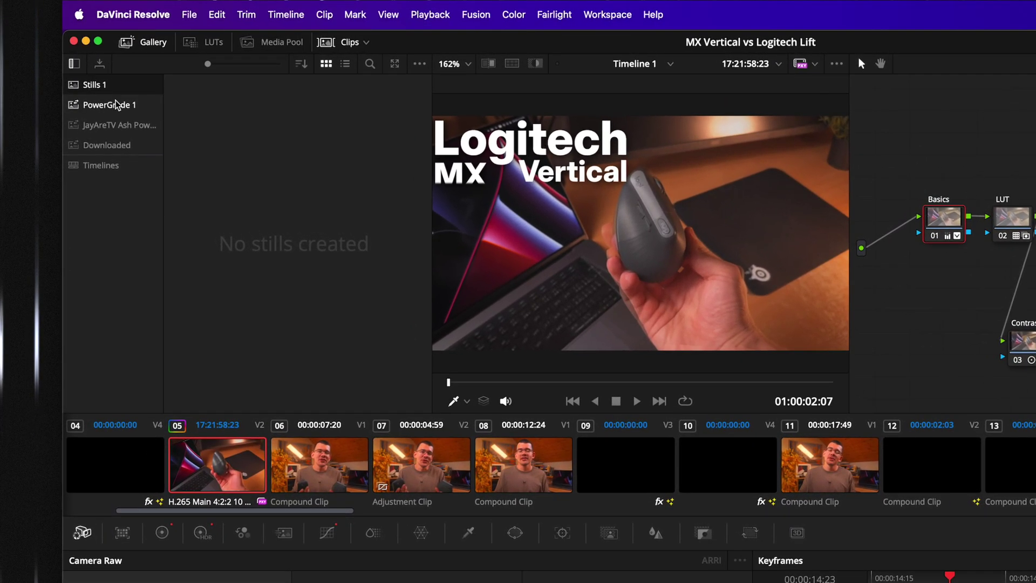
# Step: Turn the viewer overlay off and grab the graded MX Vertical shot as still 2.2.1 in PowerGrade 1
pyautogui.click(108, 83)
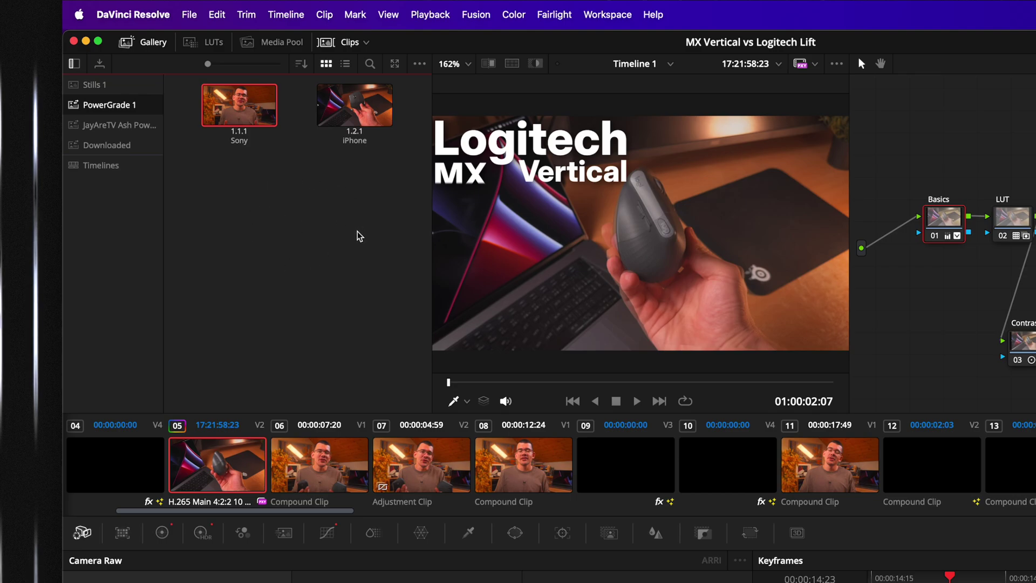
pyautogui.click(466, 401)
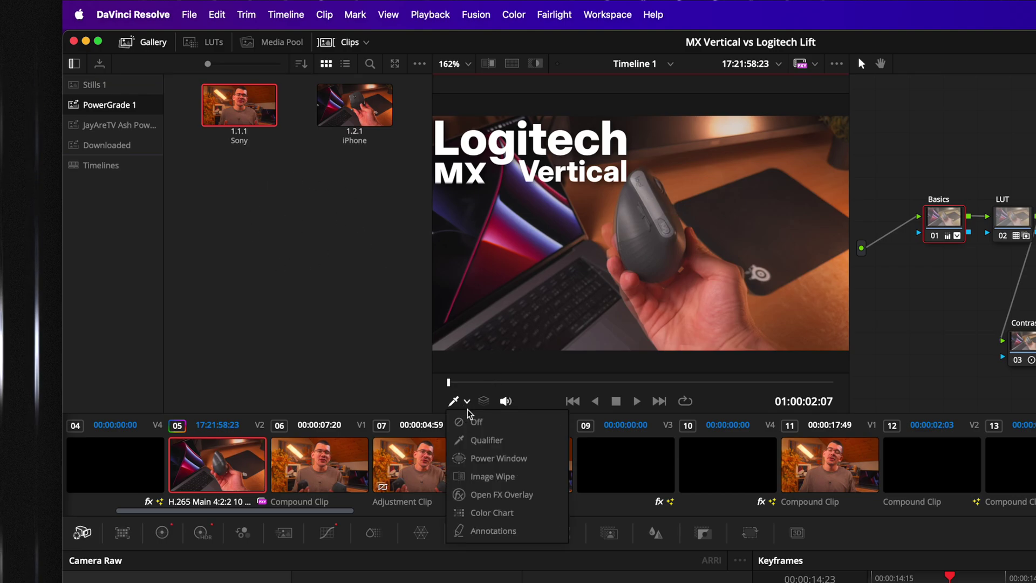
pyautogui.click(467, 422)
pyautogui.rightClick(609, 240)
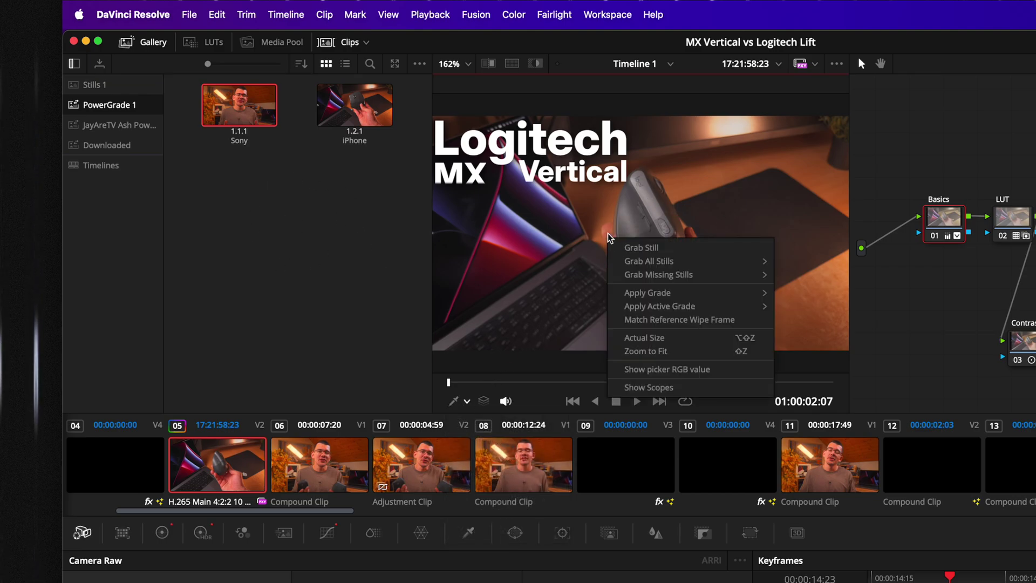
pyautogui.click(629, 248)
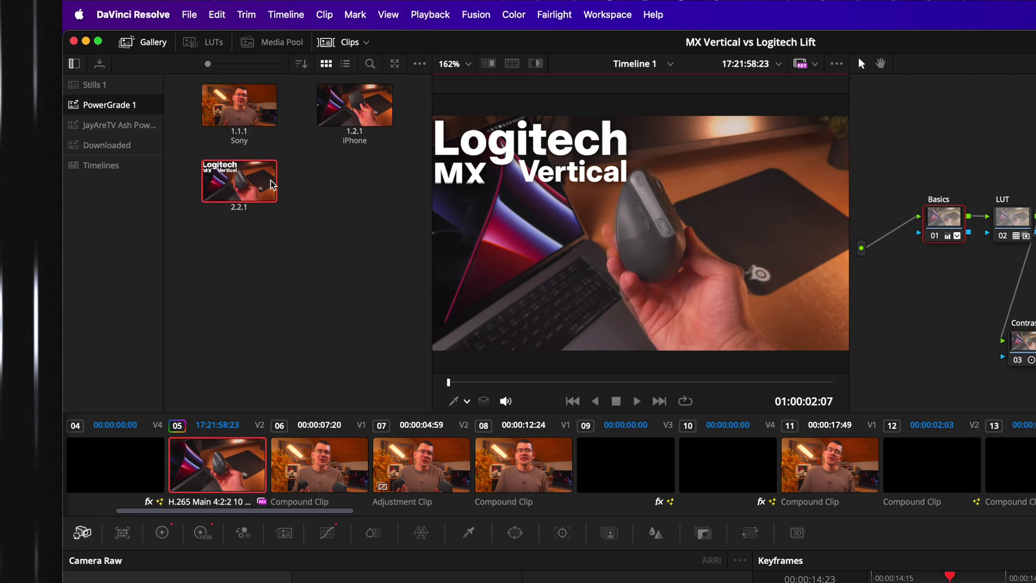
pyautogui.click(189, 15)
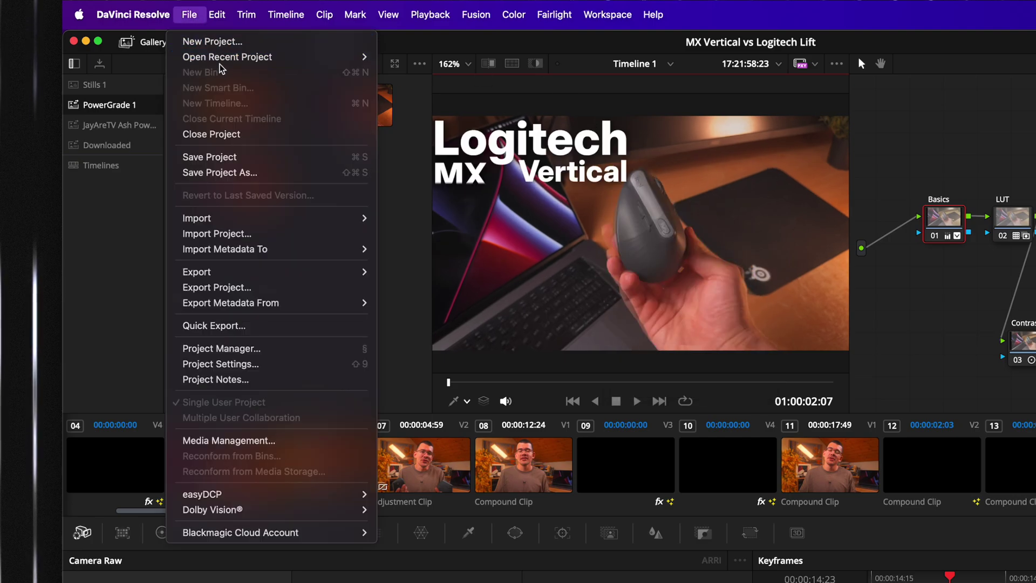
# Step: In the tutorial project, apply still 2.2.1 to the HALD and line up all five nodes
pyautogui.click(518, 214)
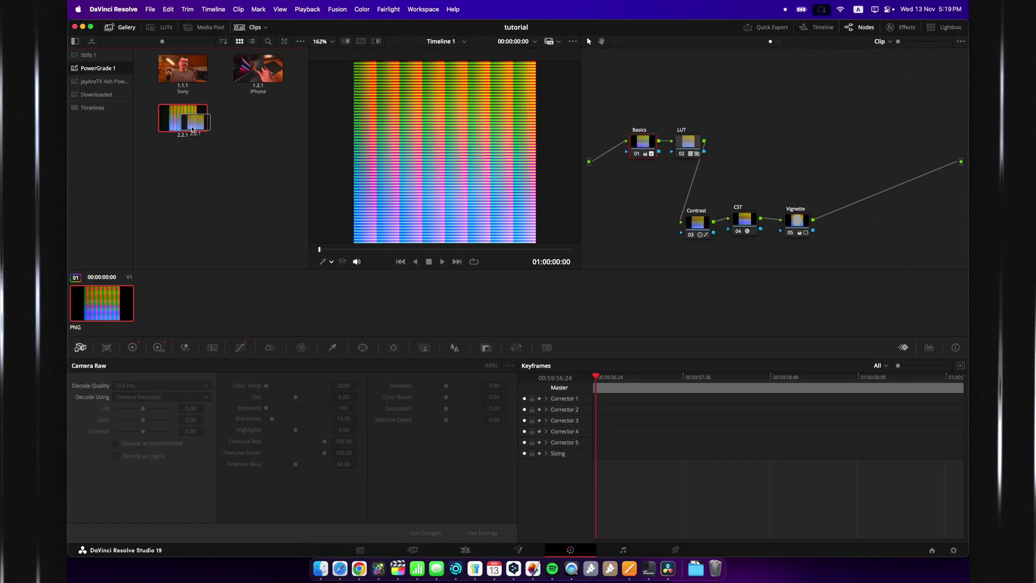
pyautogui.moveTo(195, 122); pyautogui.dragTo(495, 134)
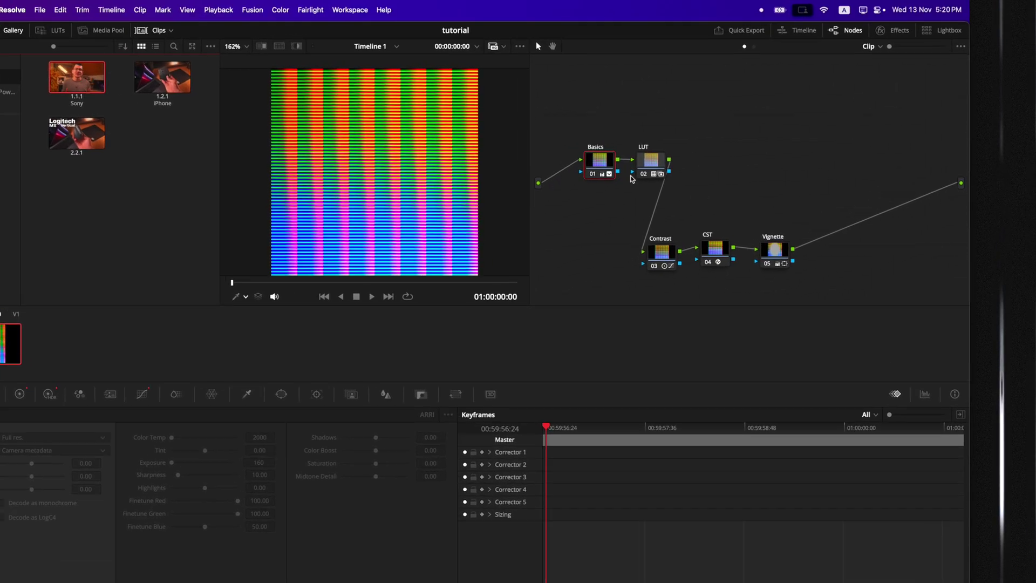
pyautogui.moveTo(636, 216); pyautogui.dragTo(829, 178)
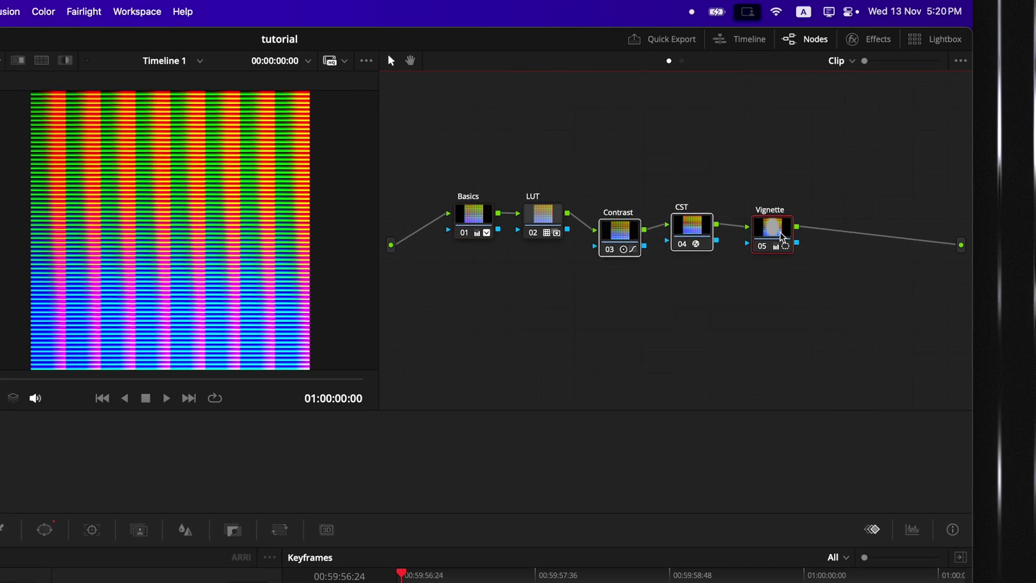
pyautogui.moveTo(780, 236); pyautogui.dragTo(782, 234)
pyautogui.click(767, 303)
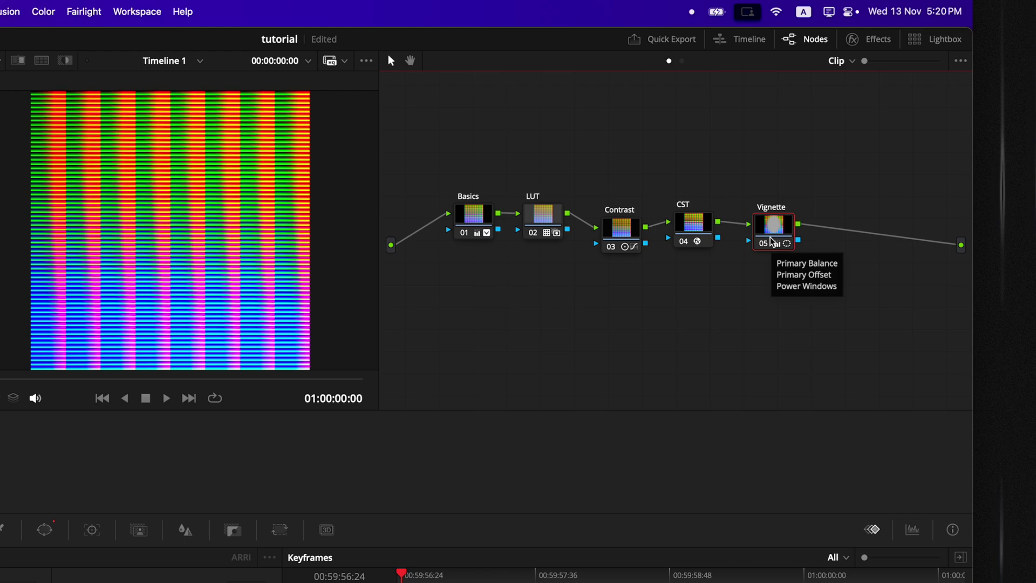
# Step: Delete the Vignette node so CST feeds the output directly, leaving four nodes
pyautogui.press('Delete')
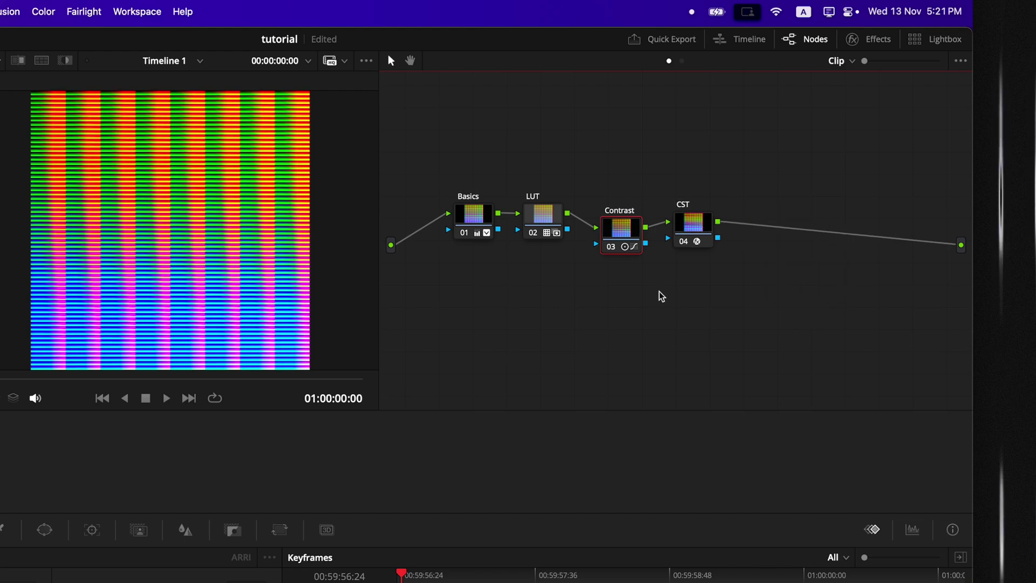
pyautogui.moveTo(661, 296); pyautogui.dragTo(469, 204)
pyautogui.click(816, 288)
pyautogui.moveTo(672, 204); pyautogui.dragTo(736, 264)
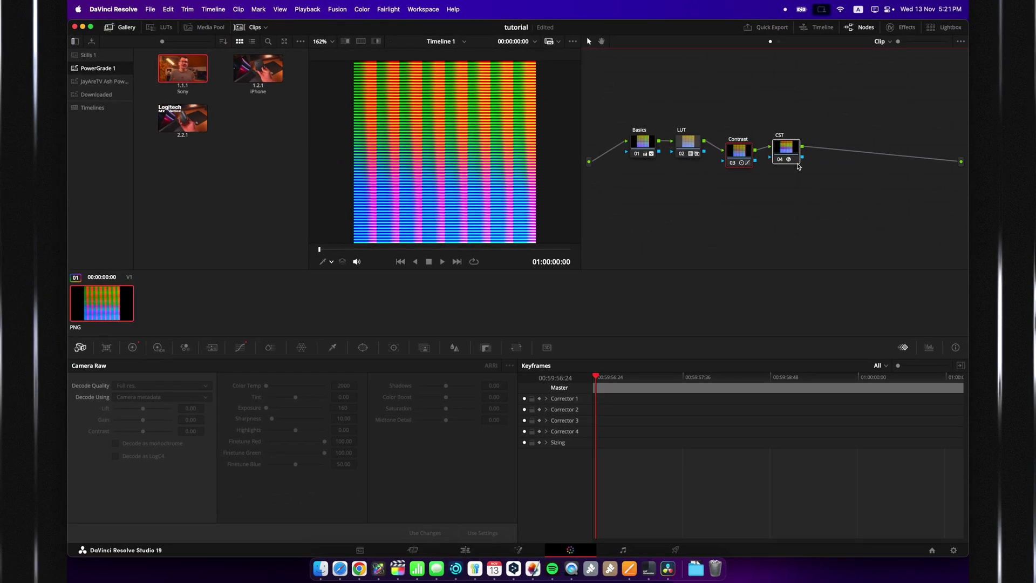
pyautogui.click(465, 549)
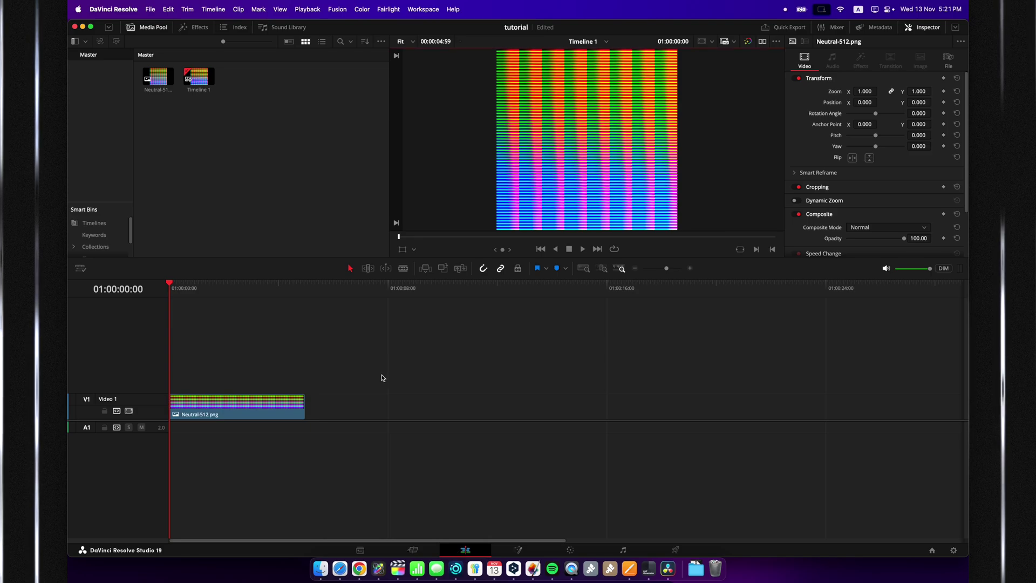
# Step: Export the frame at 01:00:02:56 as a PNG still named Sony LUT1 to the Desktop
pyautogui.click(225, 291)
pyautogui.moveTo(225, 293); pyautogui.dragTo(249, 289)
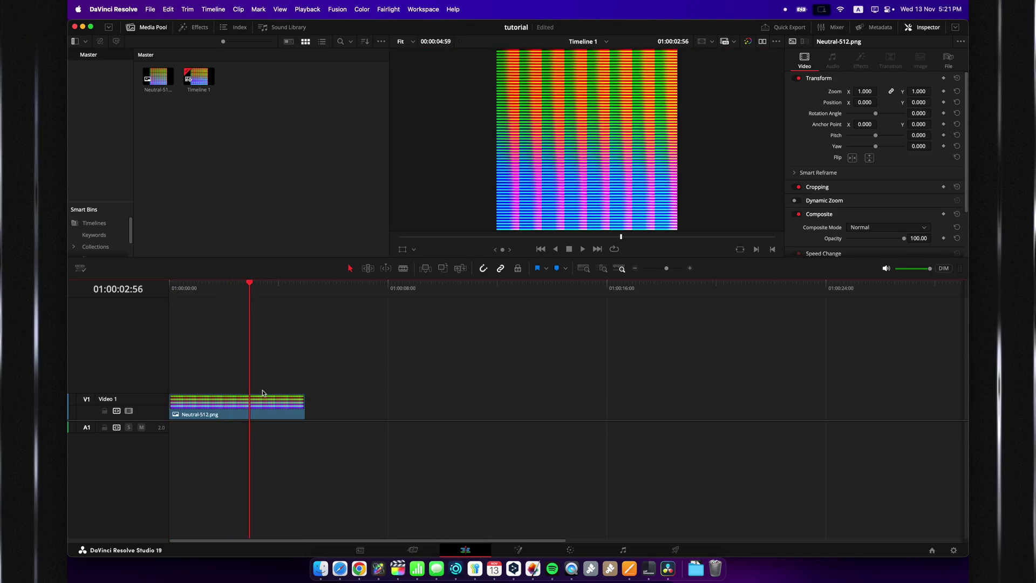
pyautogui.click(149, 9)
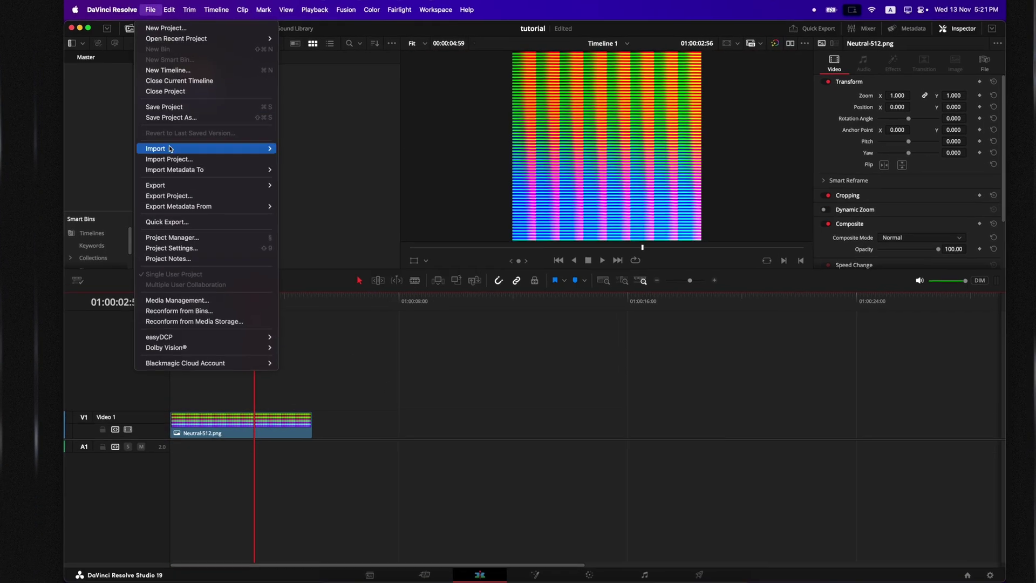
pyautogui.moveTo(178, 180)
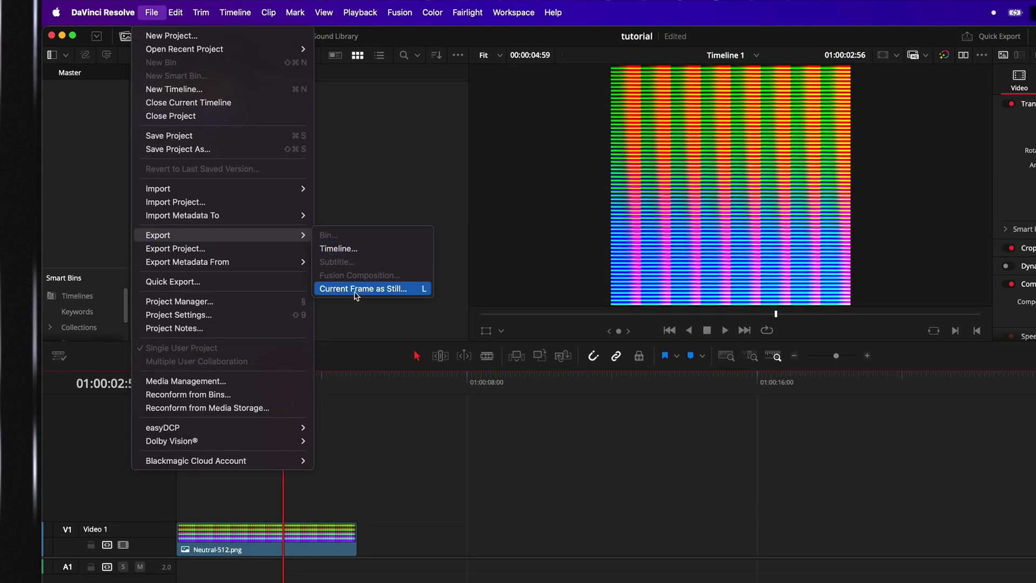
pyautogui.click(409, 294)
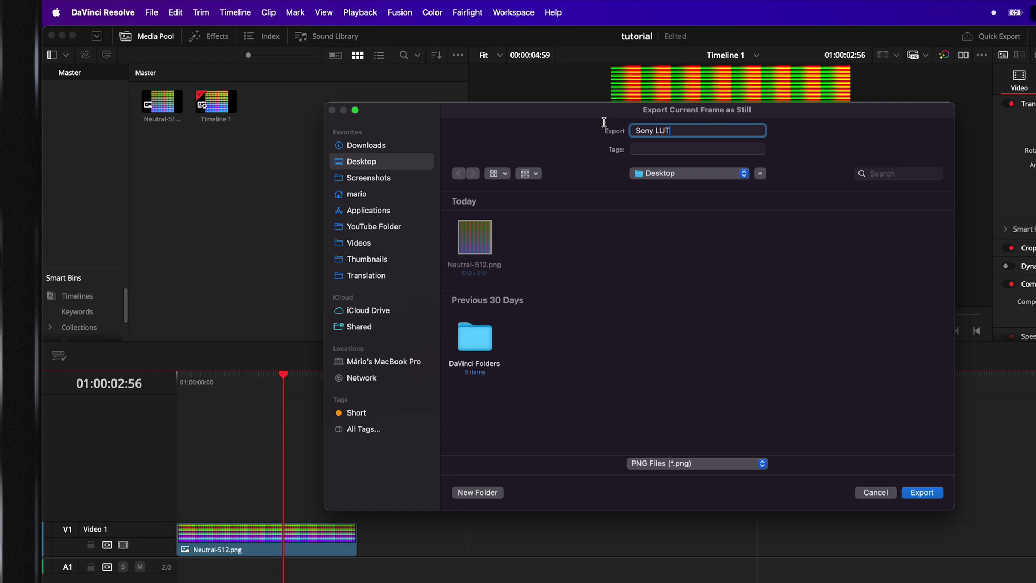
pyautogui.click(640, 465)
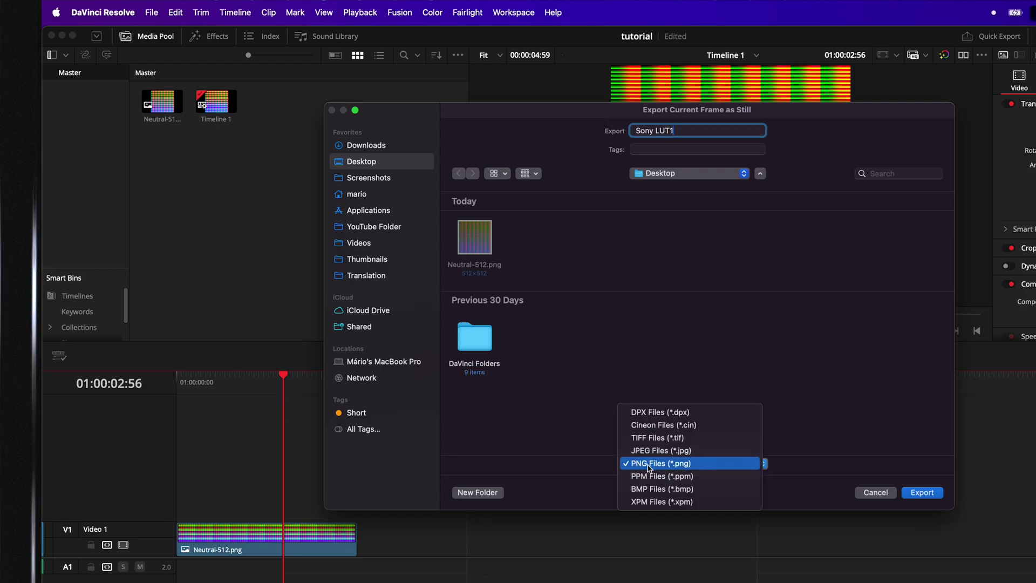
pyautogui.click(649, 465)
pyautogui.click(921, 493)
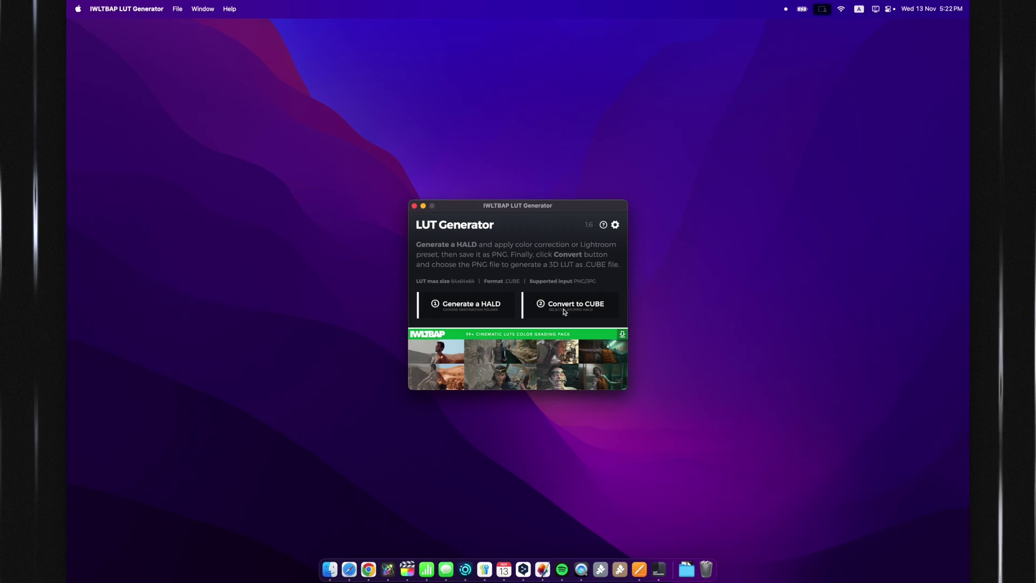
# Step: Convert the Sony LUT1.png HALD from the Desktop into a .CUBE LUT and dismiss the Done alert
pyautogui.click(584, 310)
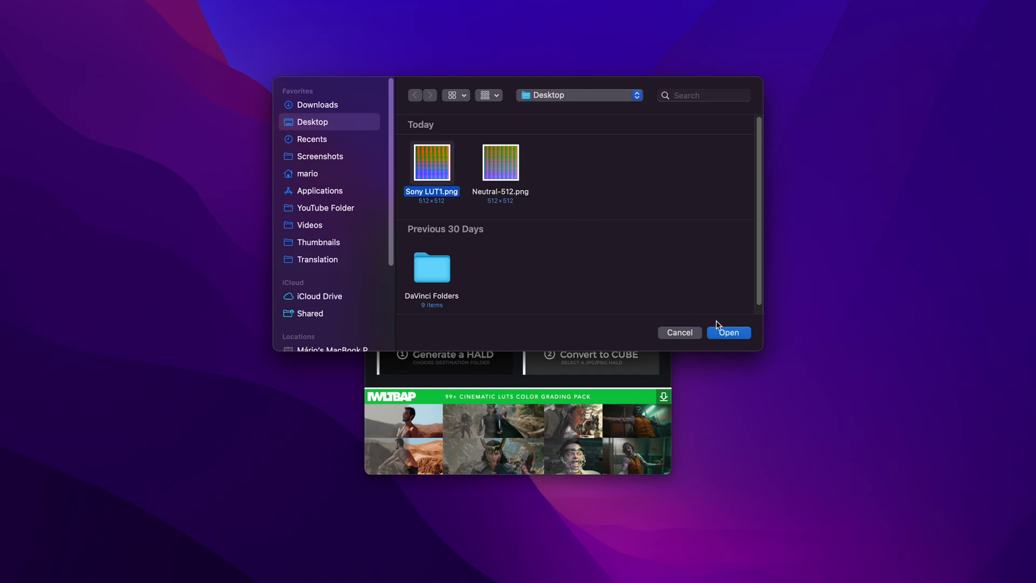
pyautogui.click(737, 337)
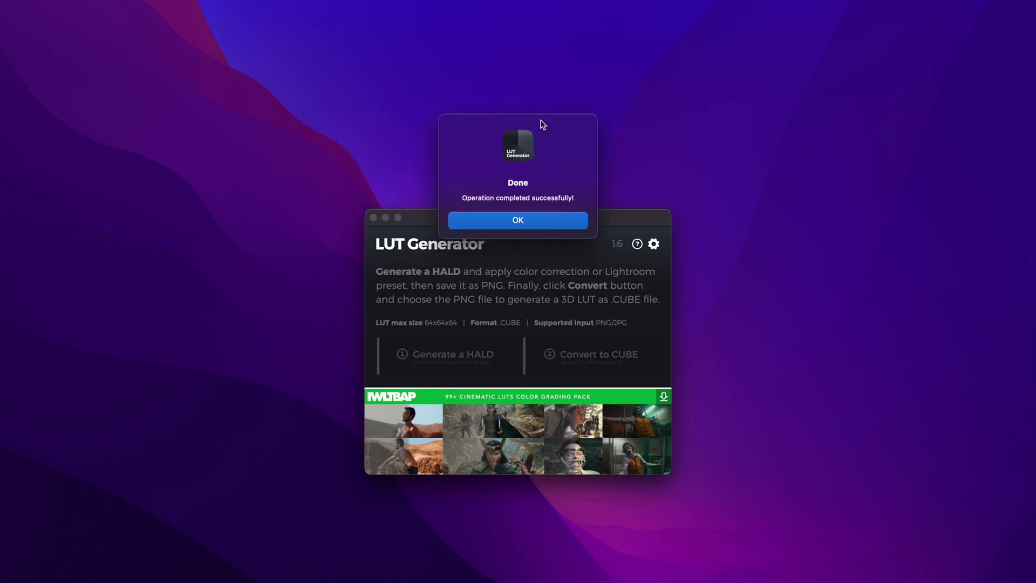
pyautogui.click(523, 218)
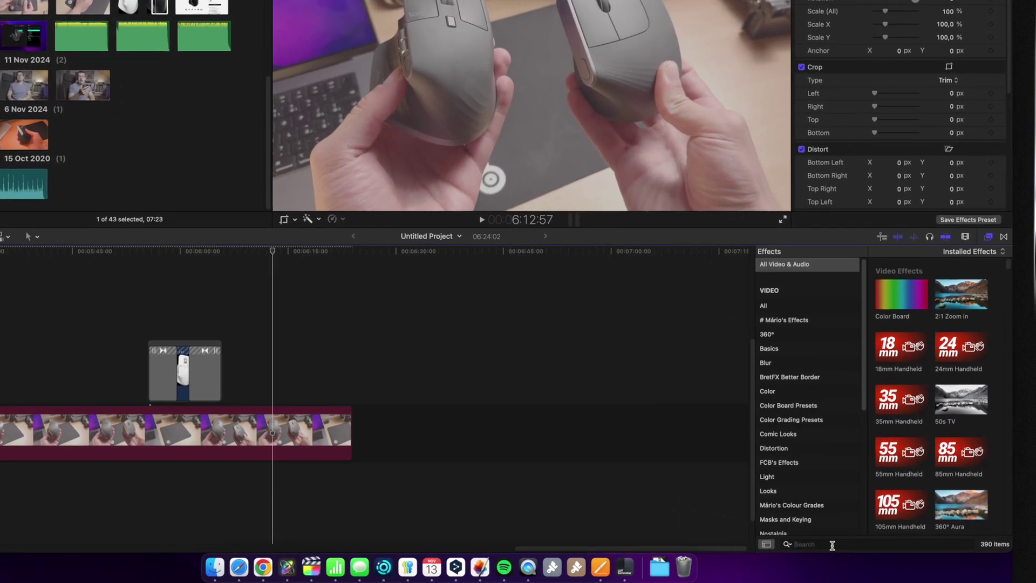
# Step: Add the Custom LUT effect to the mouse clip and reveal the Custom LUTs folder in Finder
pyautogui.click(824, 550)
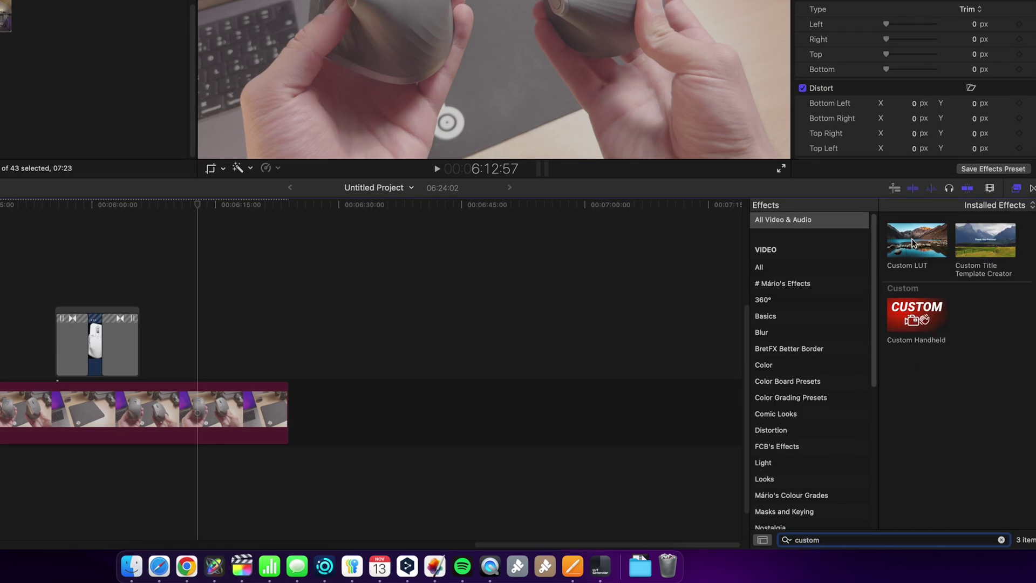
pyautogui.moveTo(914, 243); pyautogui.dragTo(259, 410)
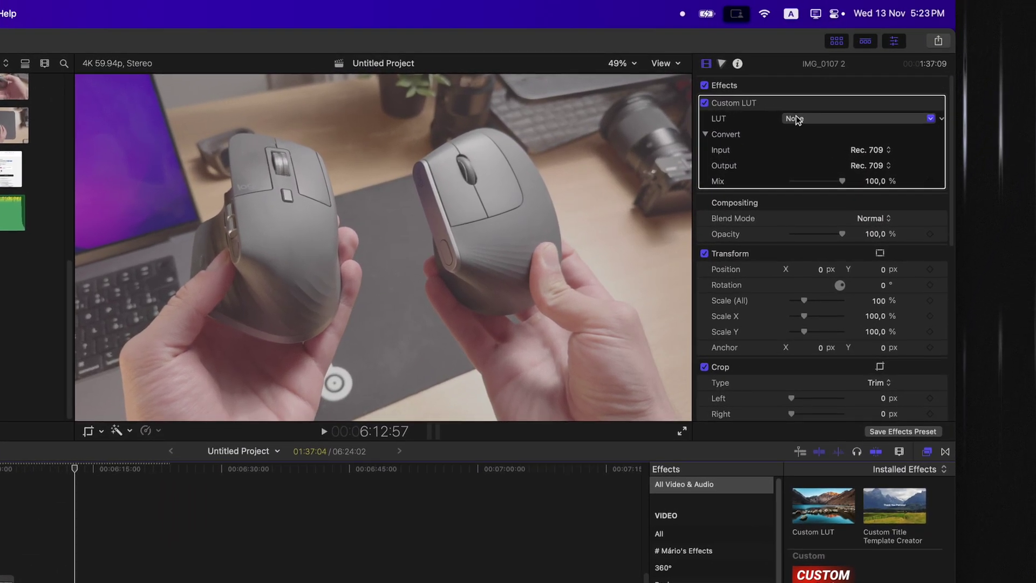
pyautogui.click(796, 119)
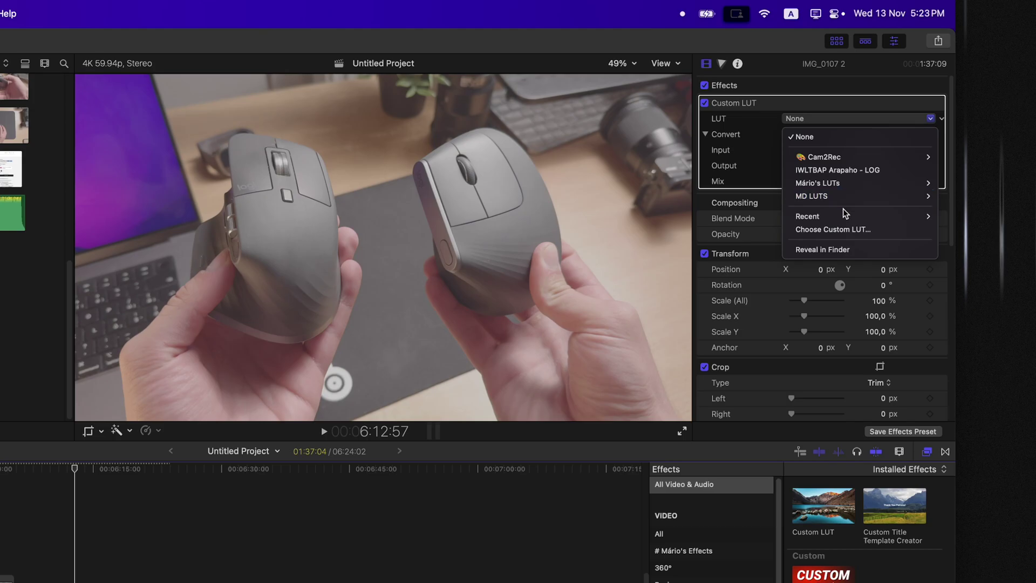
pyautogui.click(820, 250)
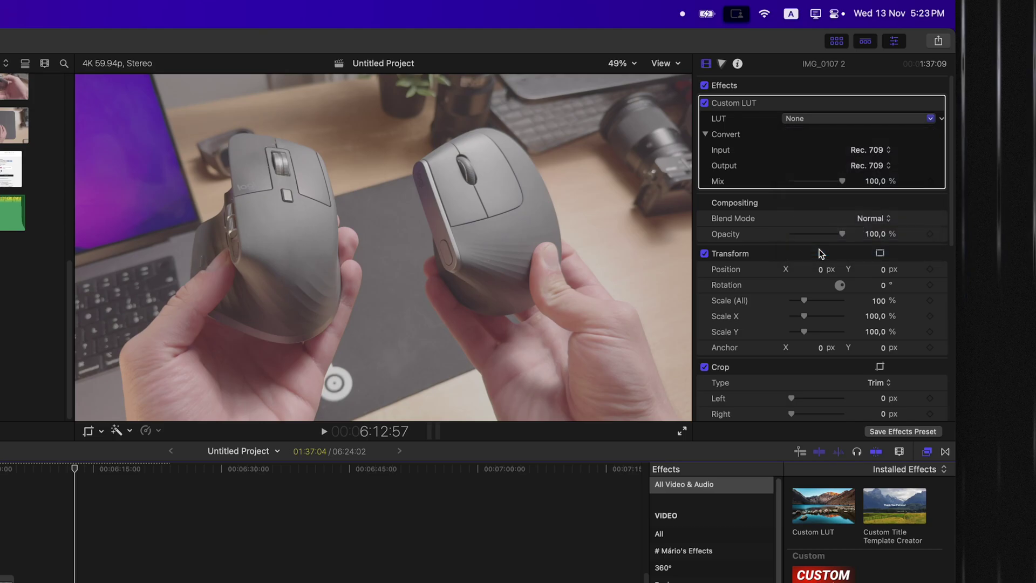
pyautogui.moveTo(291, 211); pyautogui.dragTo(378, 250)
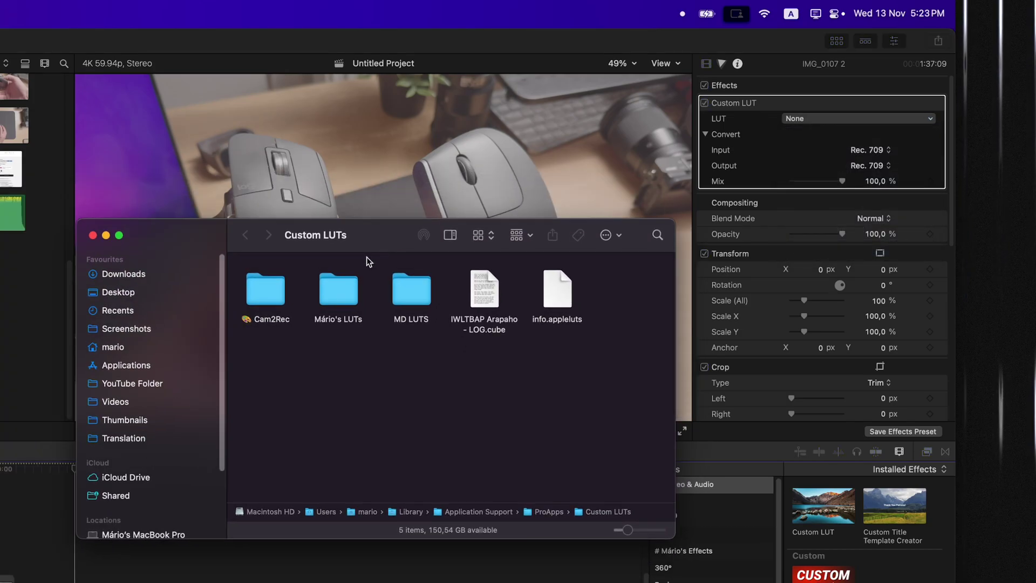
# Step: Move Sony LUT1.cube from the Desktop into the Custom LUTs folder and close Finder
pyautogui.click(129, 294)
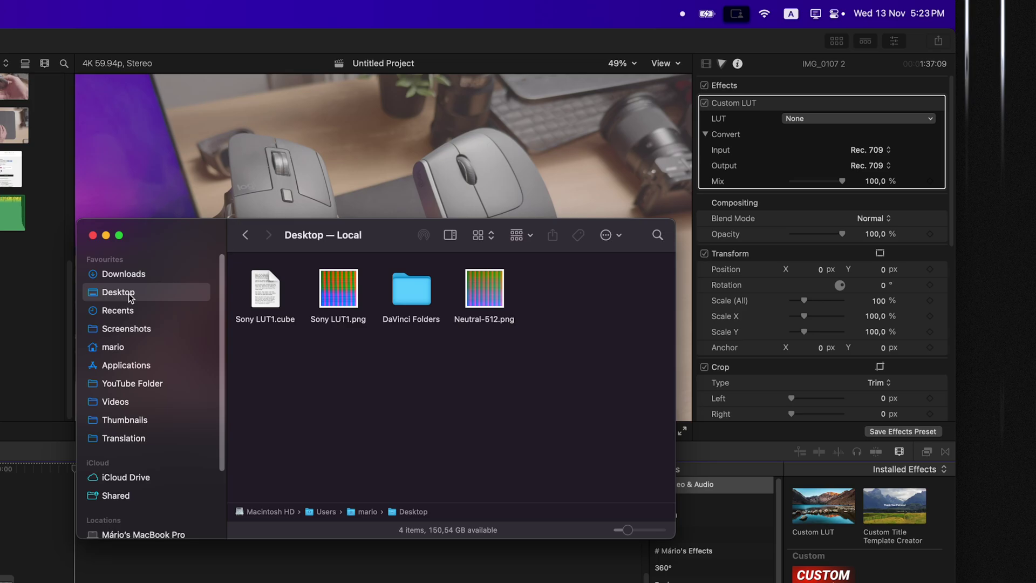
pyautogui.click(260, 294)
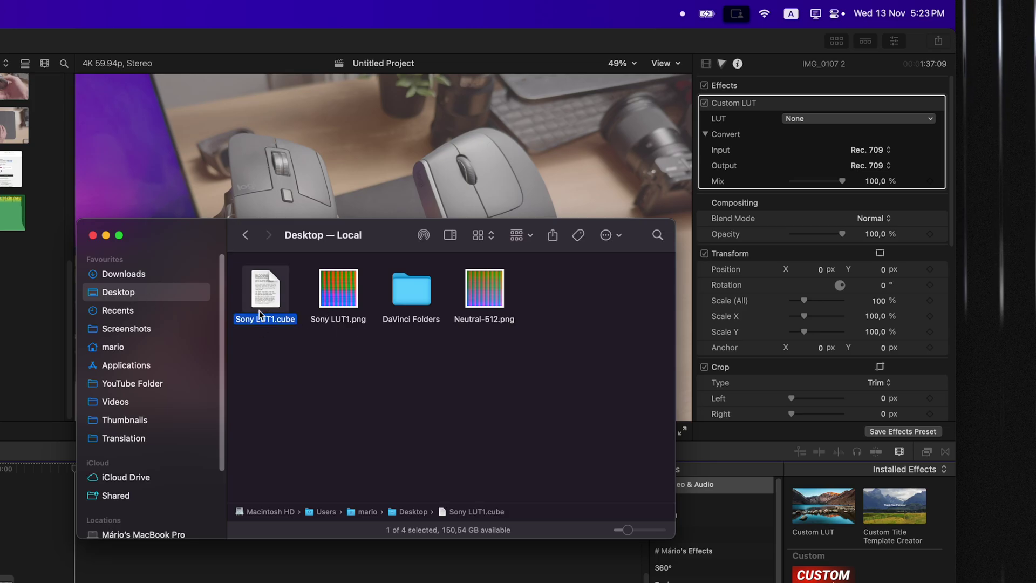
pyautogui.moveTo(277, 326); pyautogui.dragTo(410, 393)
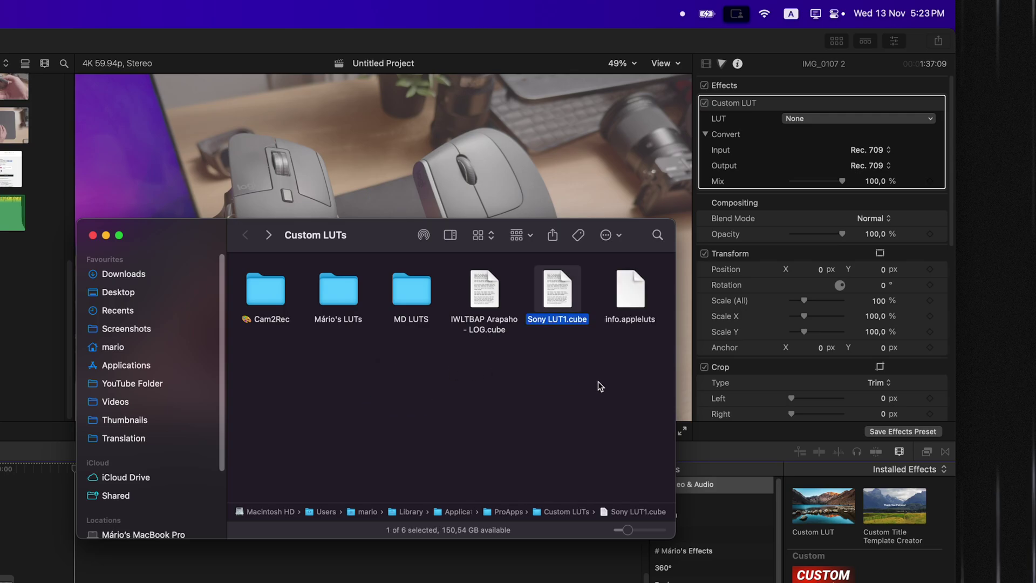
pyautogui.click(92, 236)
pyautogui.click(866, 118)
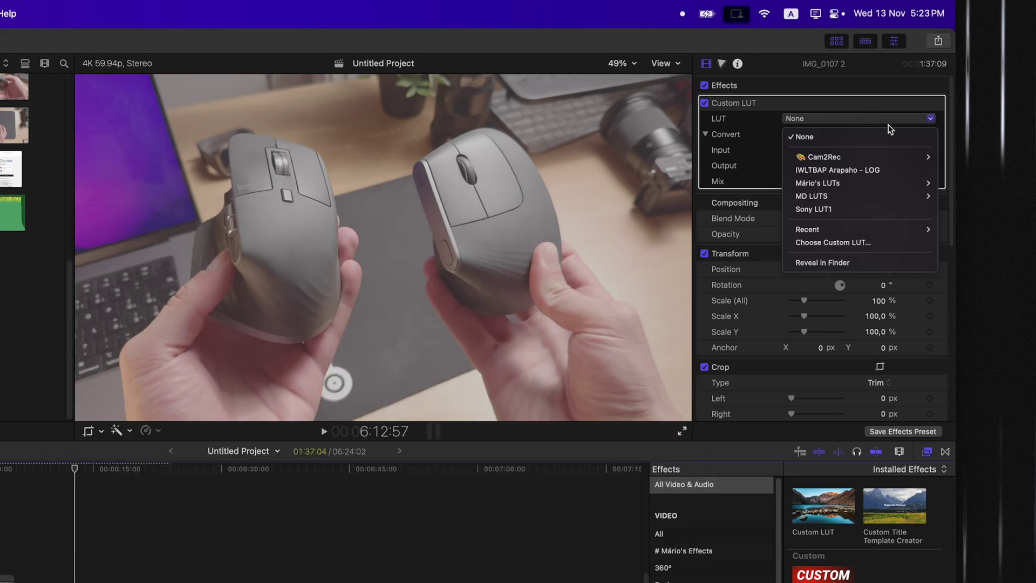
# Step: Choose Sony LUT1 as the clip's Custom LUT with Rec. 2020 as the input colour space
pyautogui.click(820, 210)
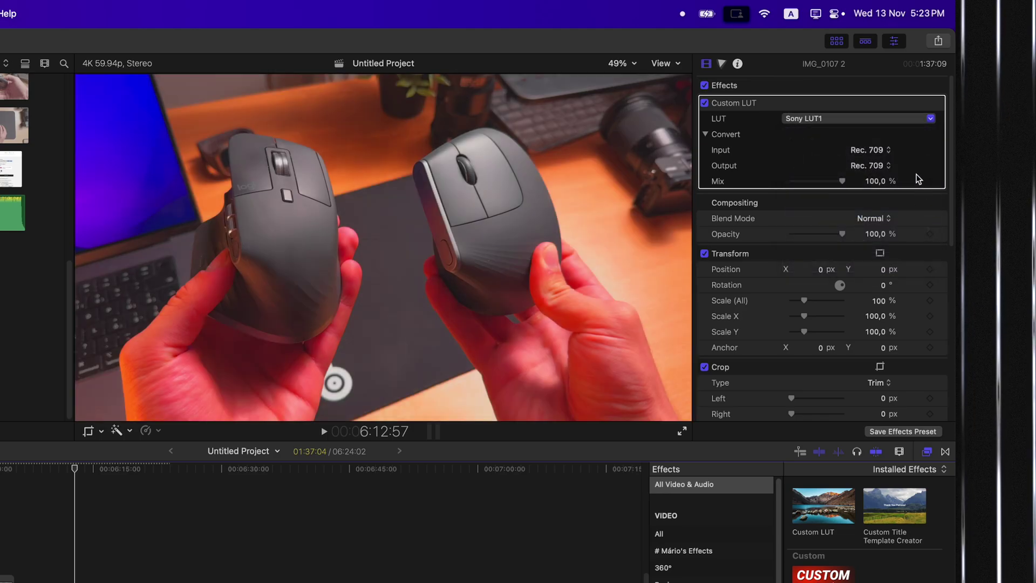
pyautogui.click(863, 151)
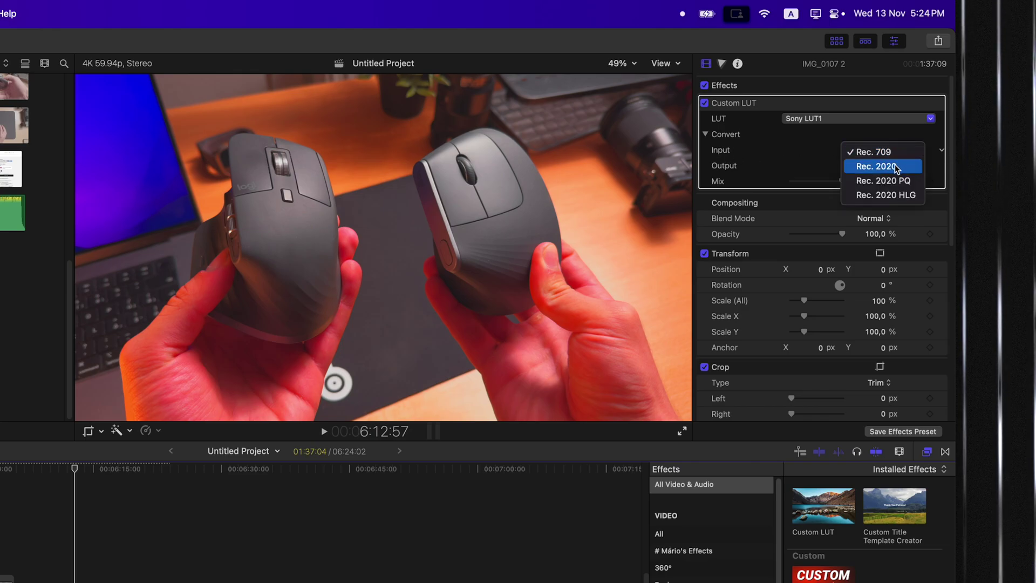
pyautogui.click(896, 167)
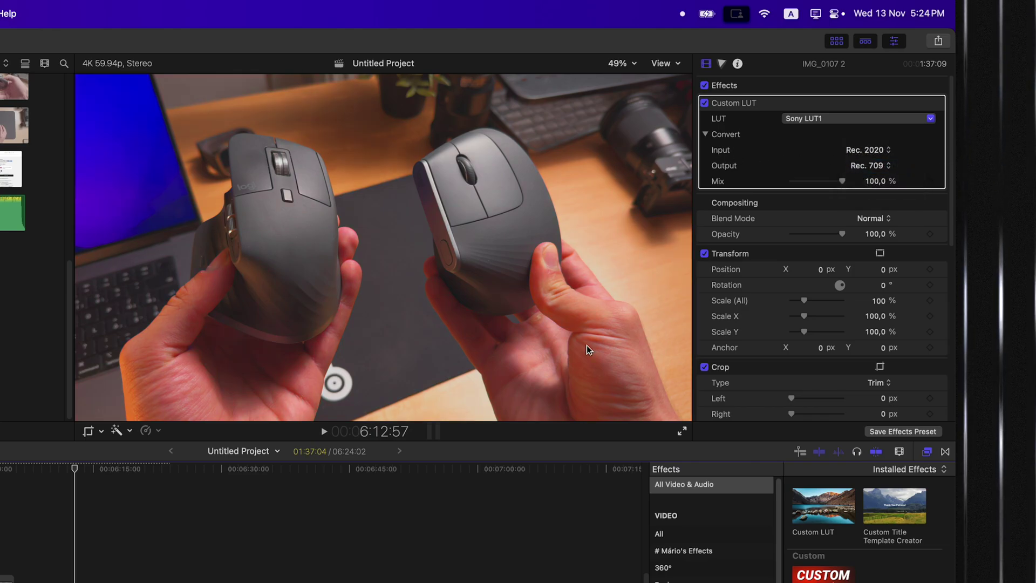